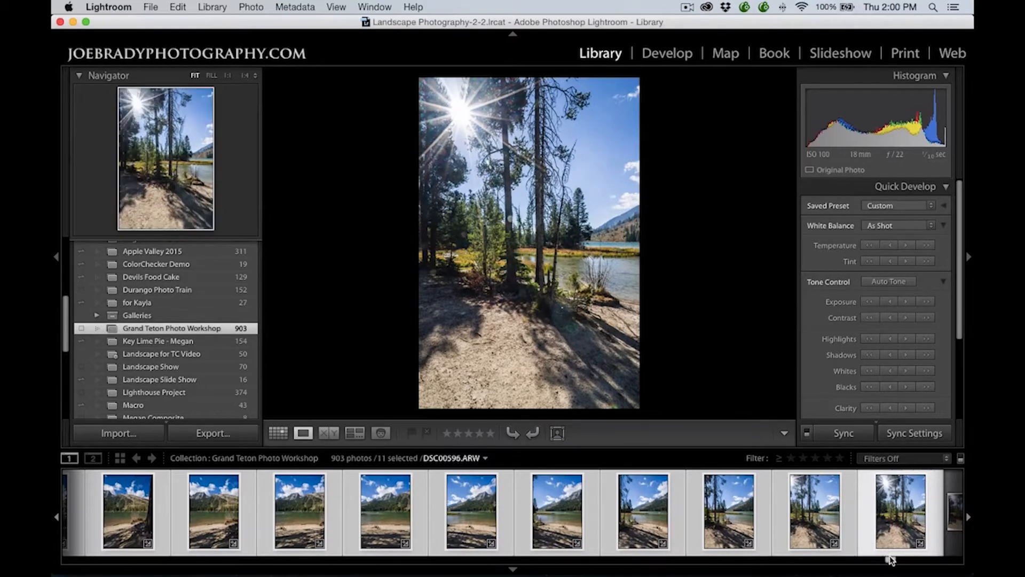
- Examine the portrait lake frames that make up the panorama sequence, including the hand marker shot before the first frame
scroll(887, 555, "up", 5)
scroll(887, 557, "up", 2)
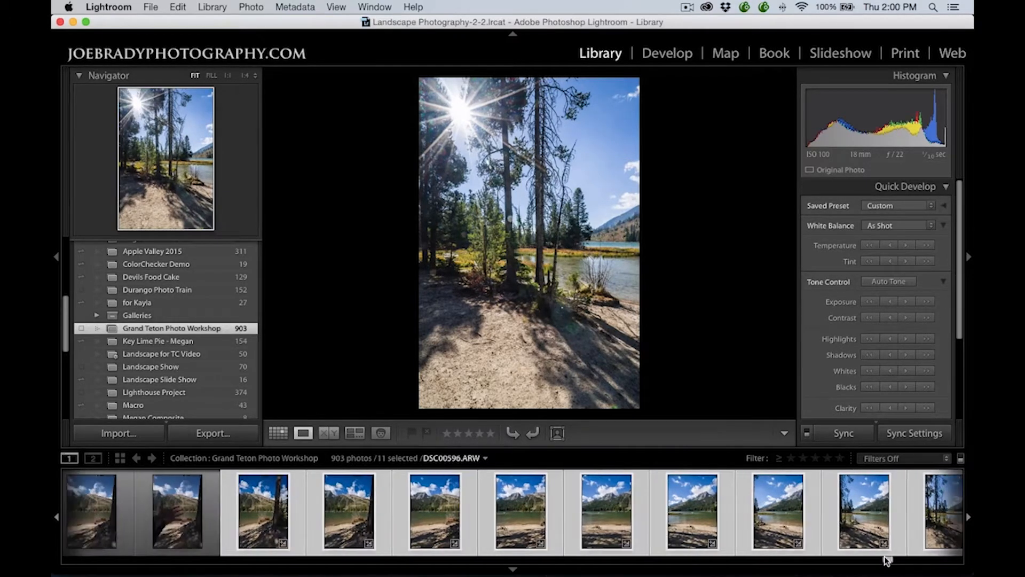
left_click(258, 512)
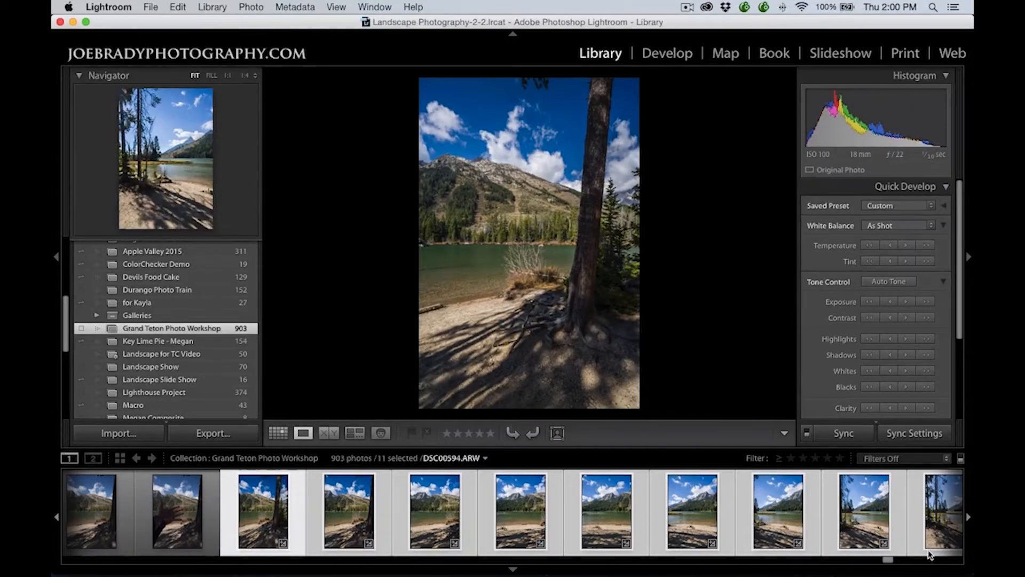
scroll(890, 560, "down", 3)
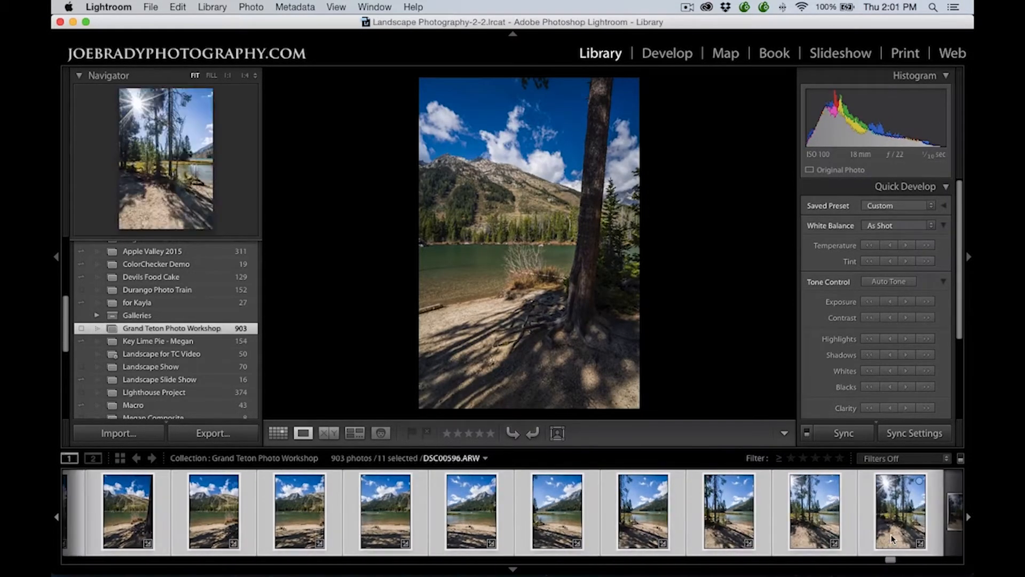
left_click(891, 534)
scroll(890, 561, "up", 1)
scroll(890, 561, "up", 3)
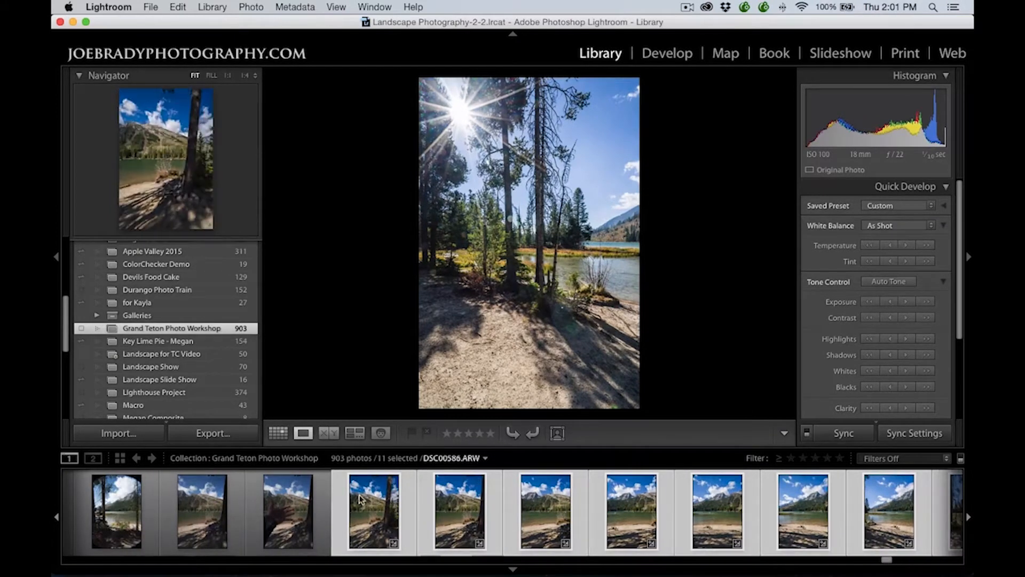
left_click(310, 512)
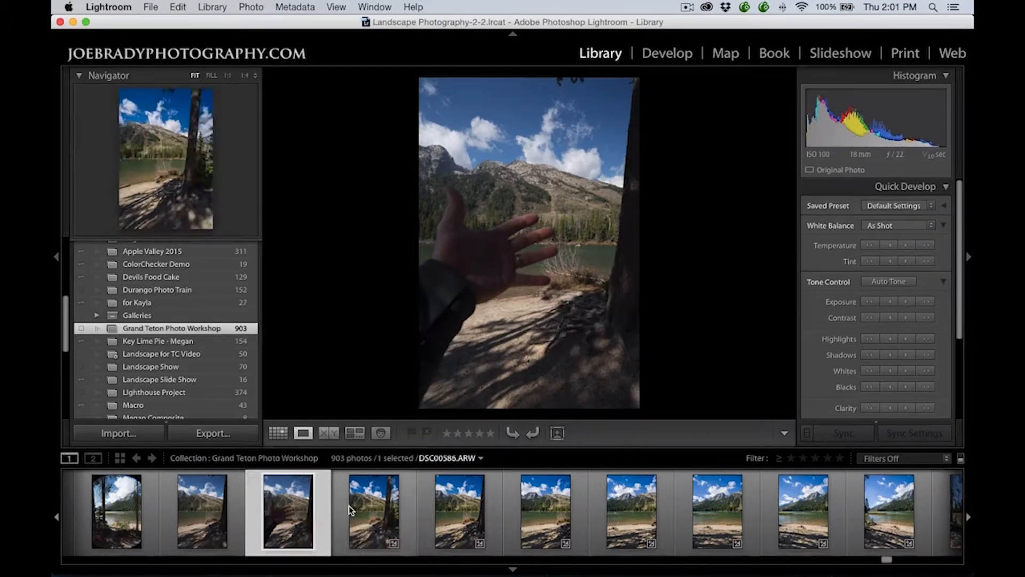
left_click(381, 515)
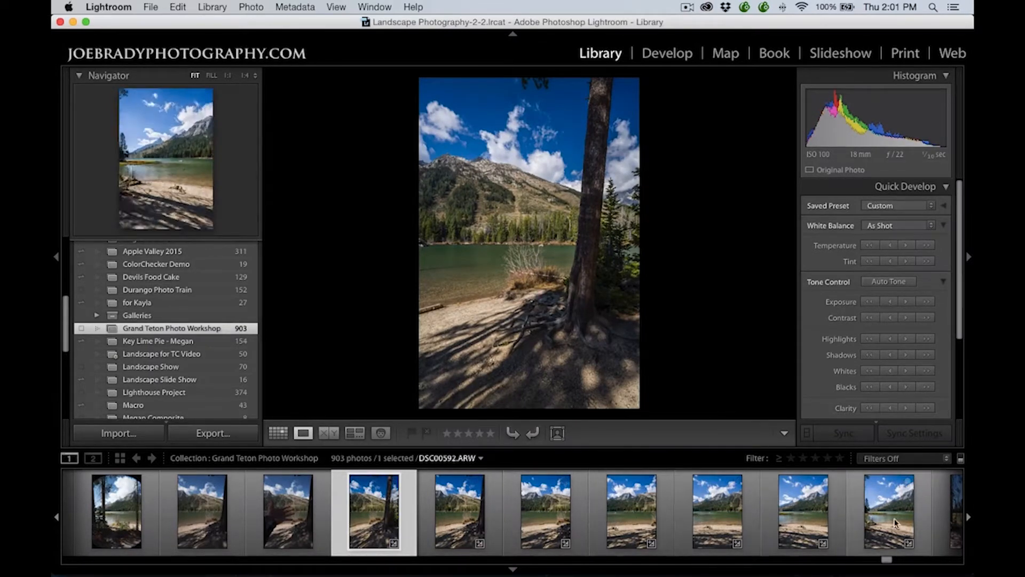
left_click(951, 526)
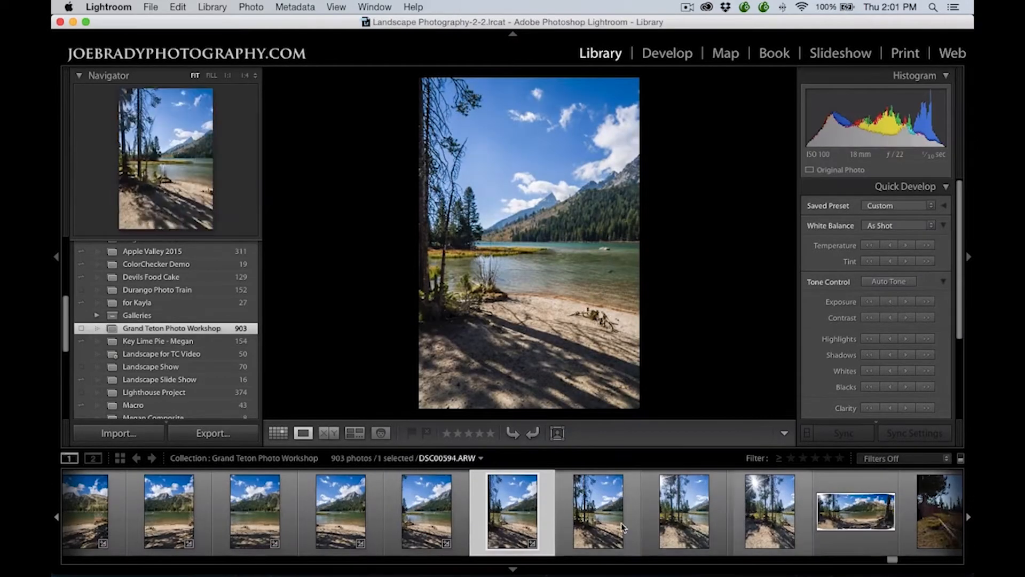
- Select the whole lake panorama sequence, from the sunburst frame back to the first frame following the hand marker shot
left_click(770, 511)
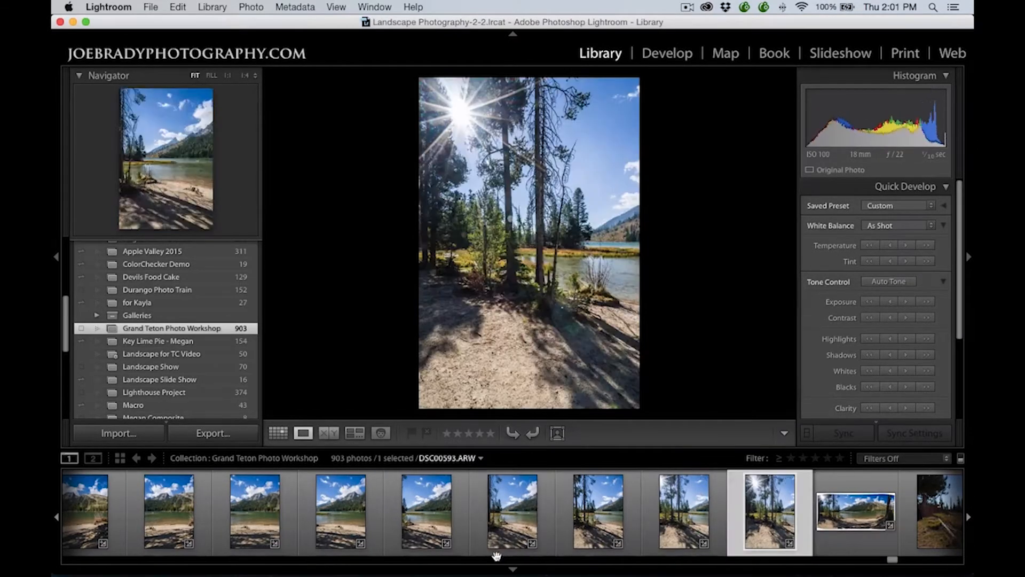
scroll(497, 556, "left", 5)
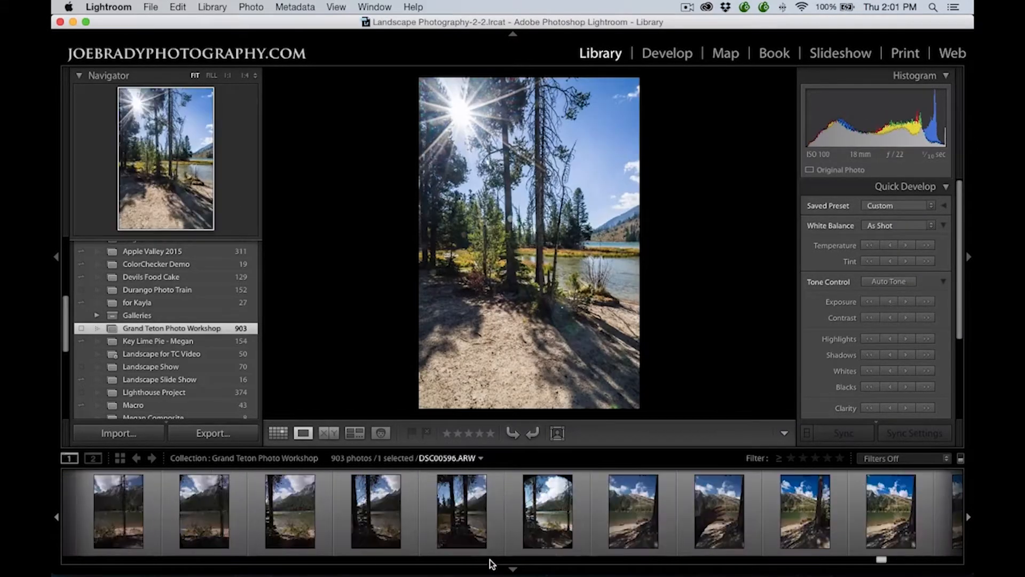
left_click(803, 507, "shift")
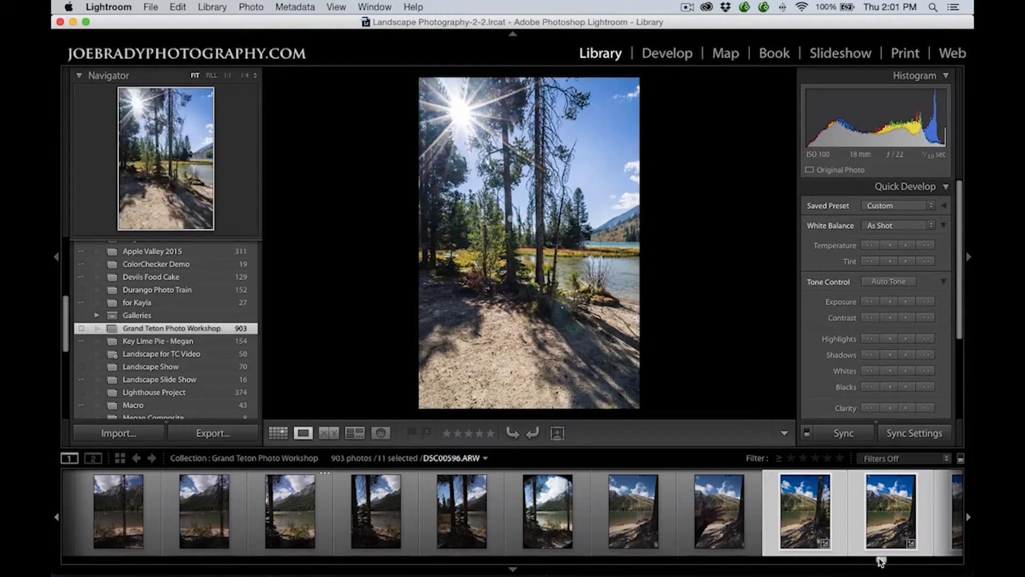
scroll(884, 558, "right", 5)
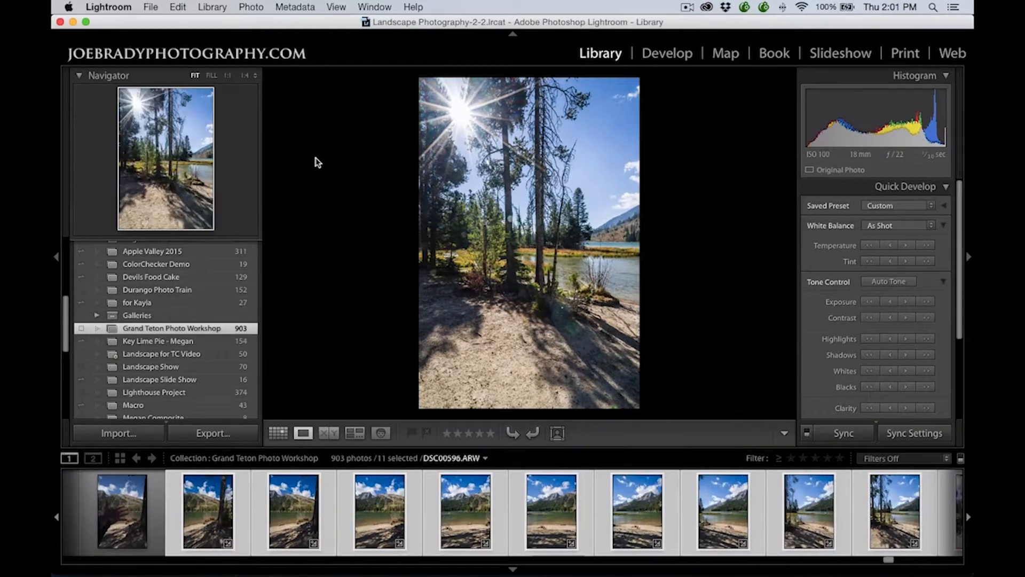
- Open a panorama Photo Merge preview of the selected frames and toggle Auto Crop
left_click(252, 7)
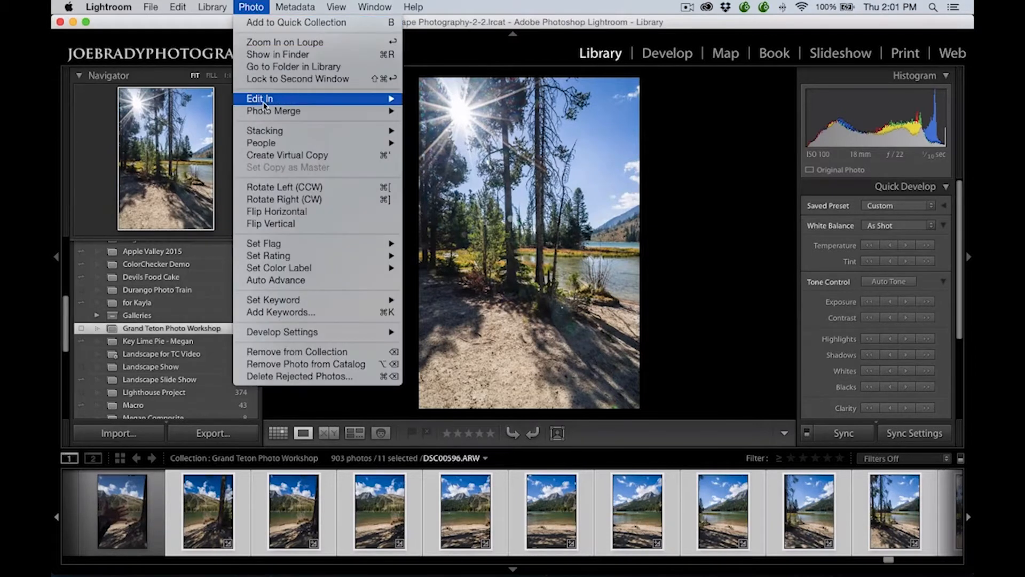
mouse_move(267, 111)
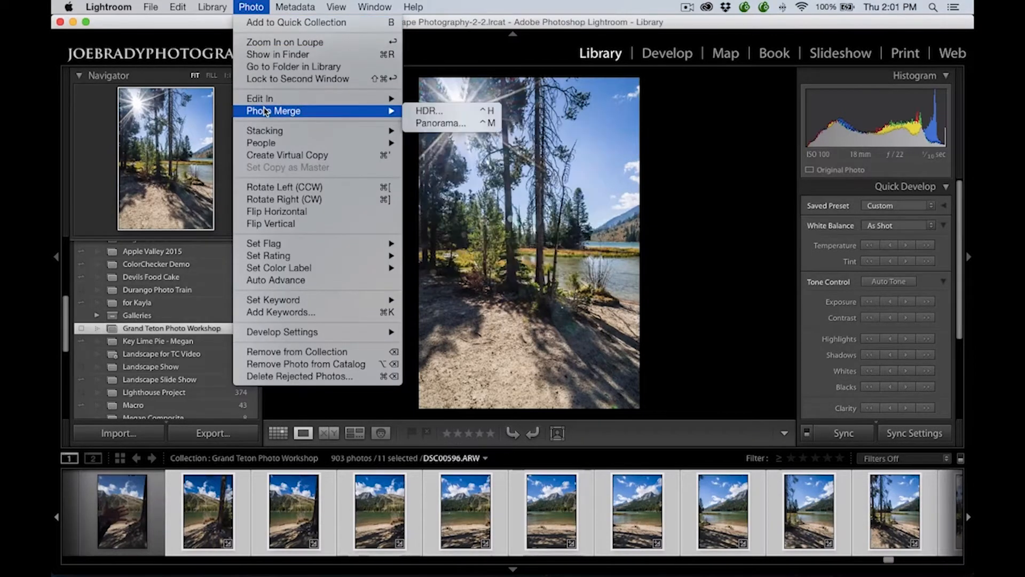
left_click(457, 124)
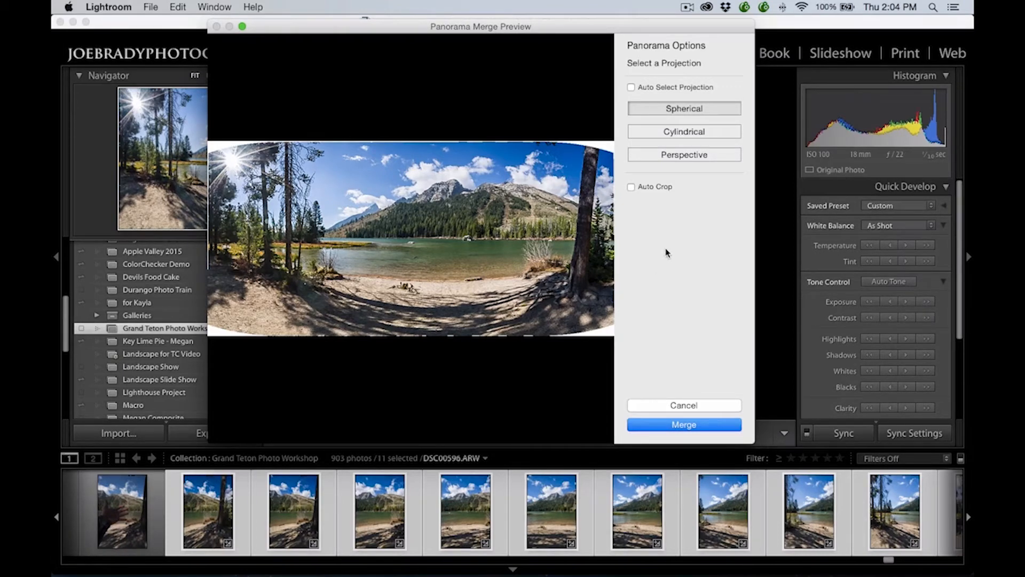
left_click(632, 187)
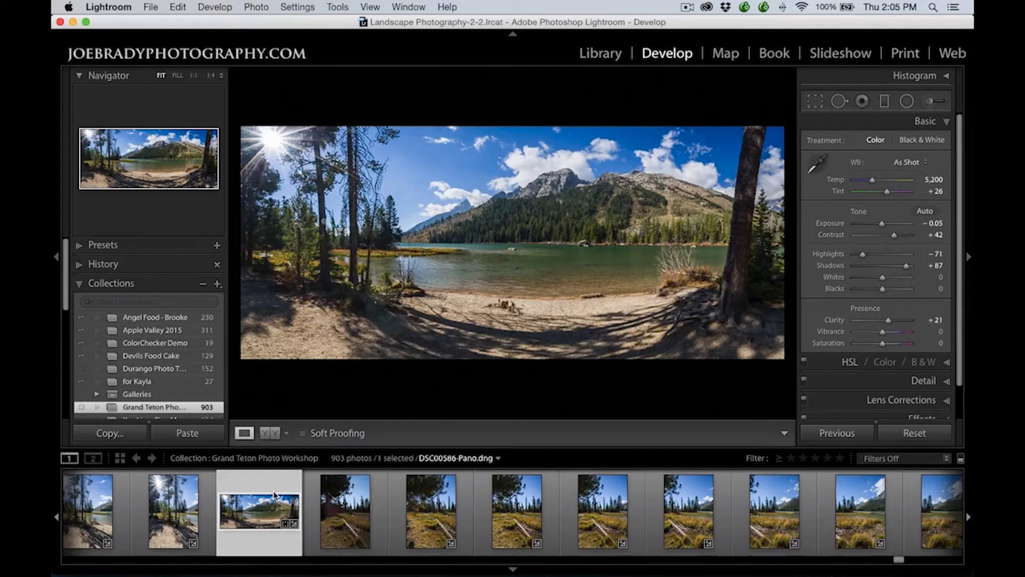
- Select the original raw lake frames DSC00586.ARW through DSC00596.ARW again, leaving out the finished panorama DNG
left_click(172, 521)
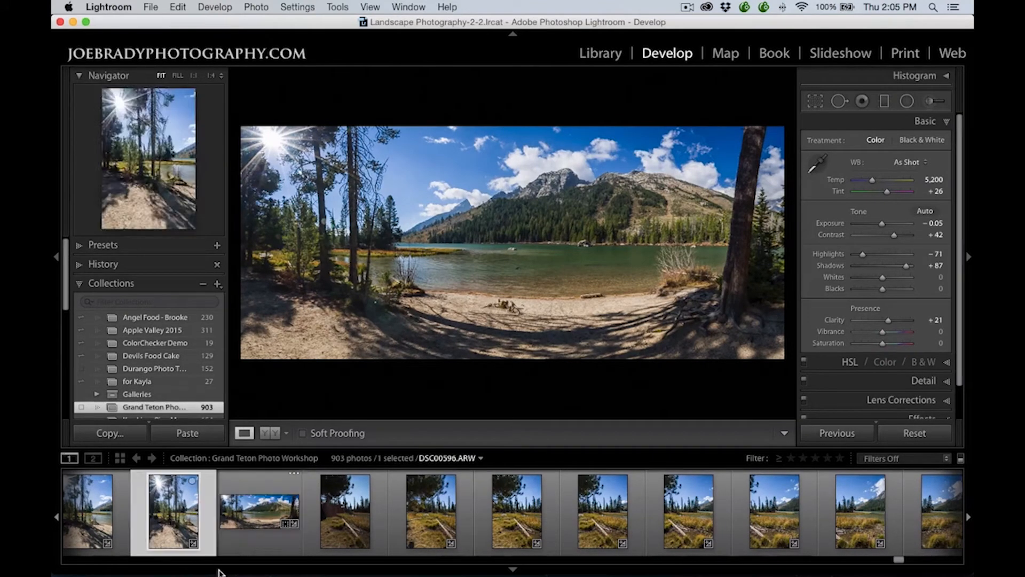
scroll(219, 561, "up", 5)
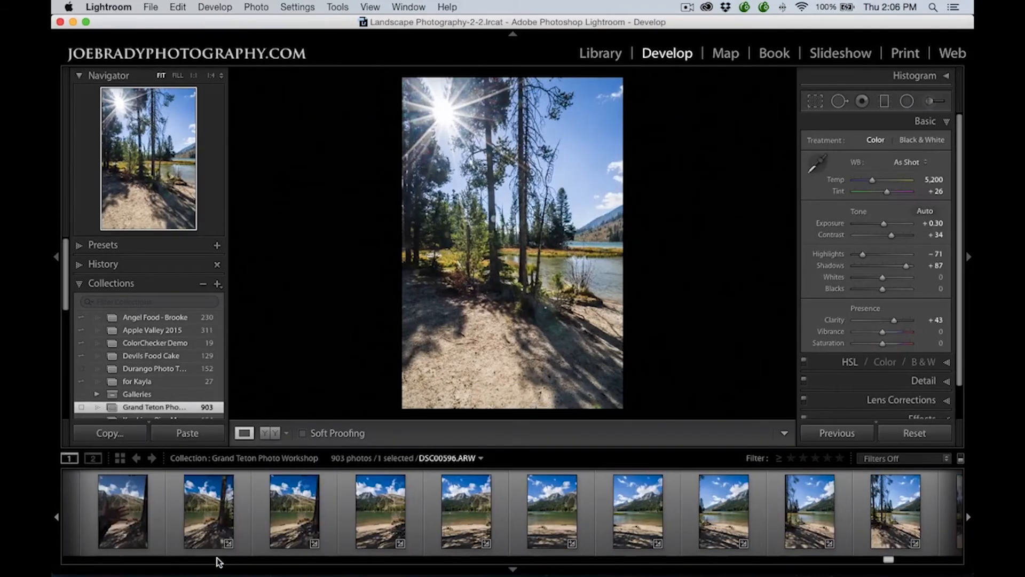
left_click(216, 551, "shift")
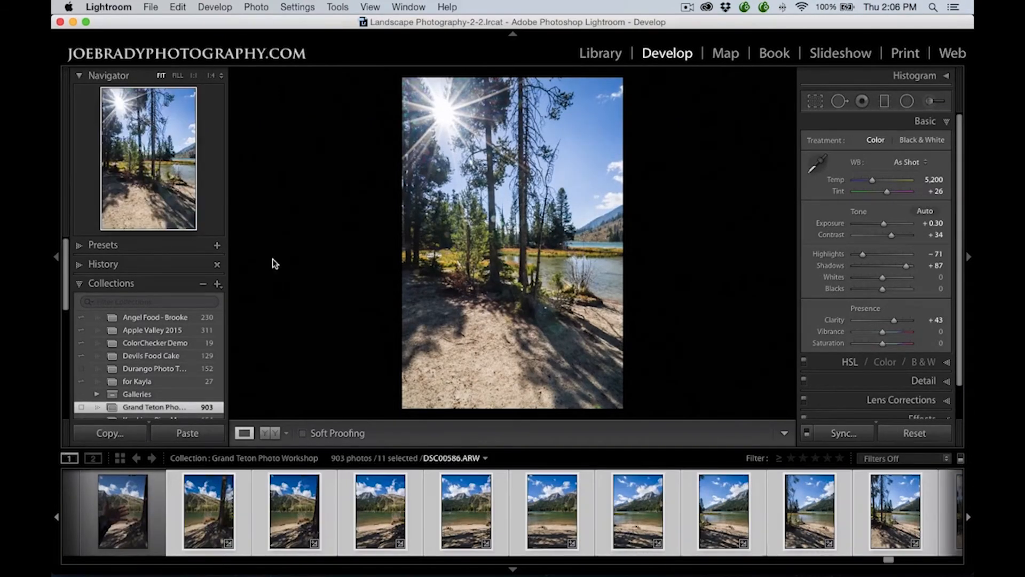
- Send the selected frames to Photoshop's Merge to Panorama and run Photomerge with the Reposition layout
left_click(257, 6)
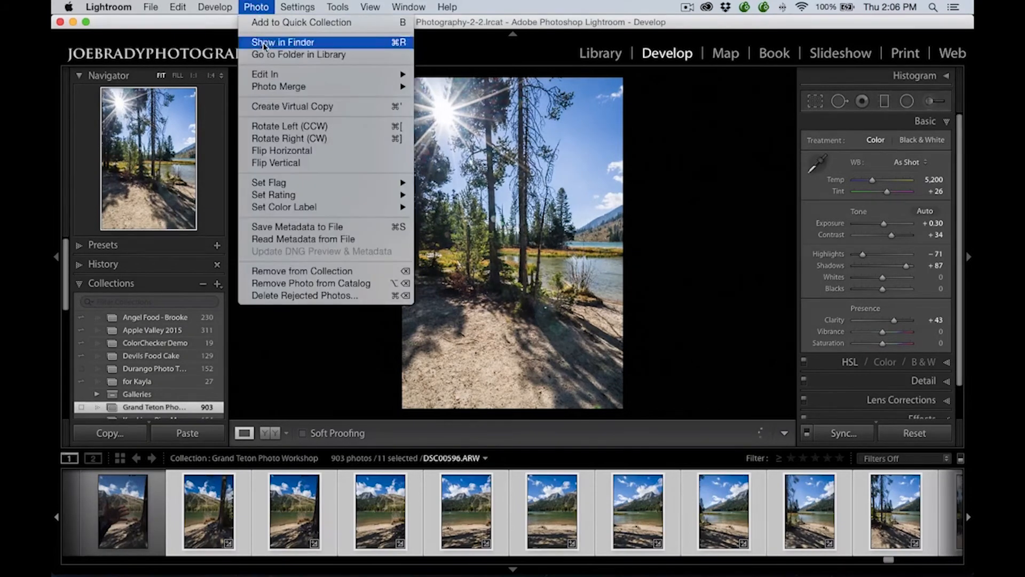
mouse_move(273, 87)
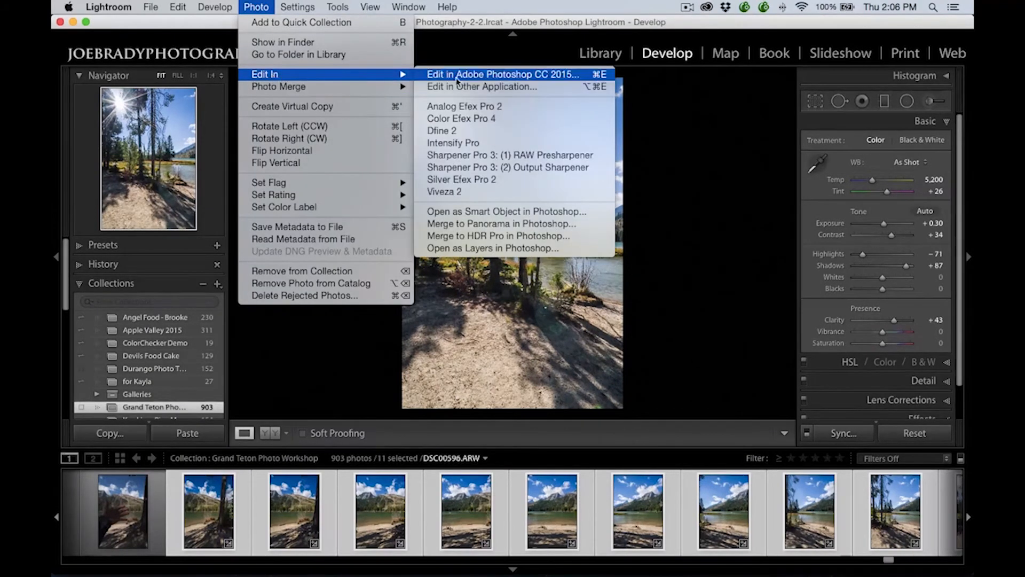
left_click(577, 225)
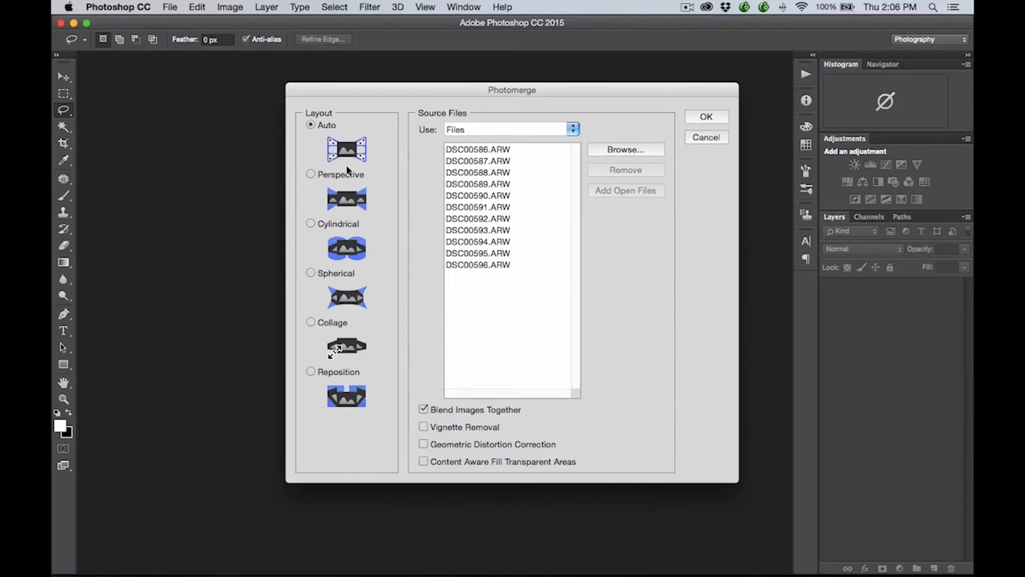
left_click(312, 372)
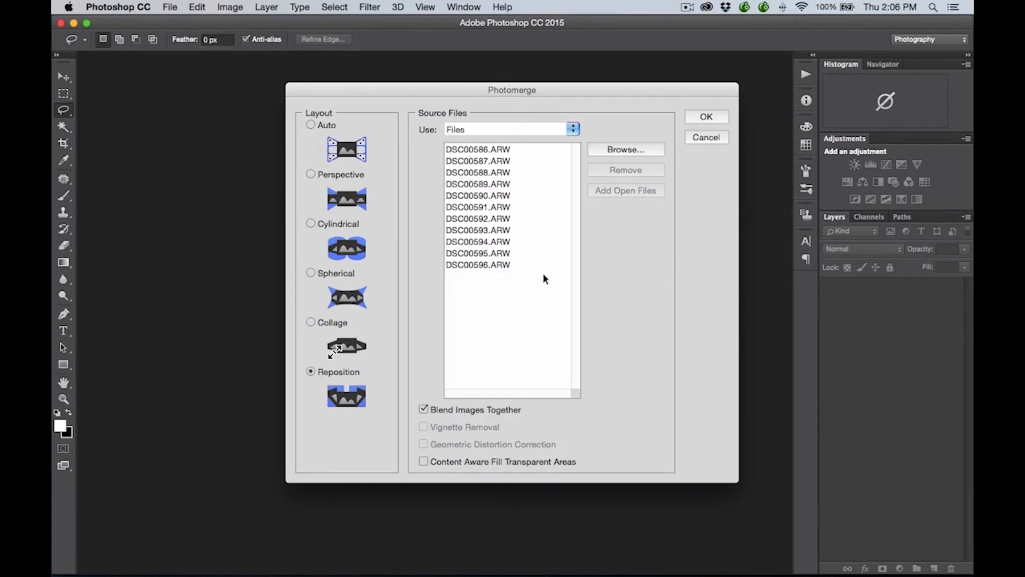
left_click(707, 117)
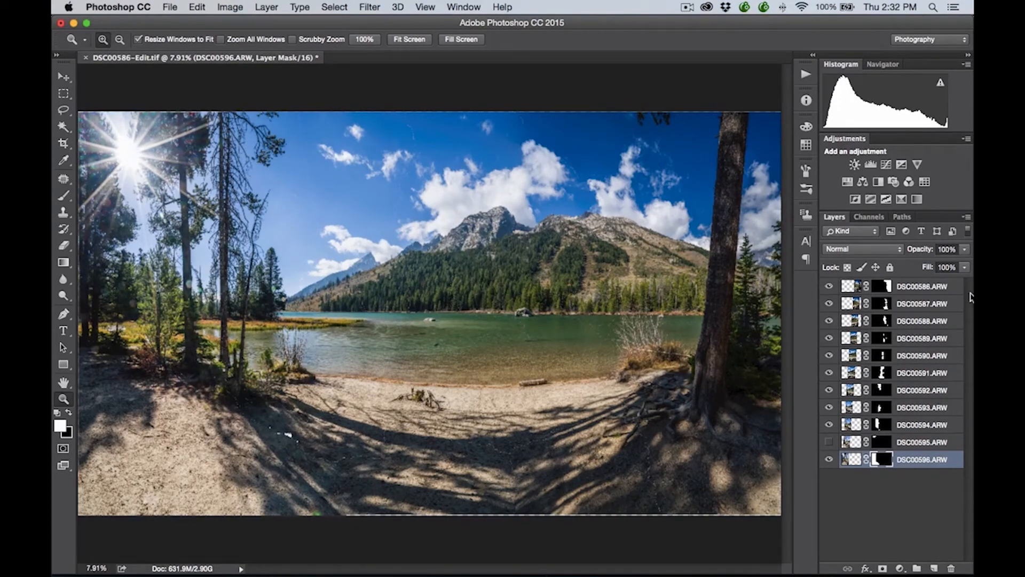
- Flatten the merged panorama DSC00586-Edit.tif into a single layer, discarding the hidden layers
left_click(967, 217)
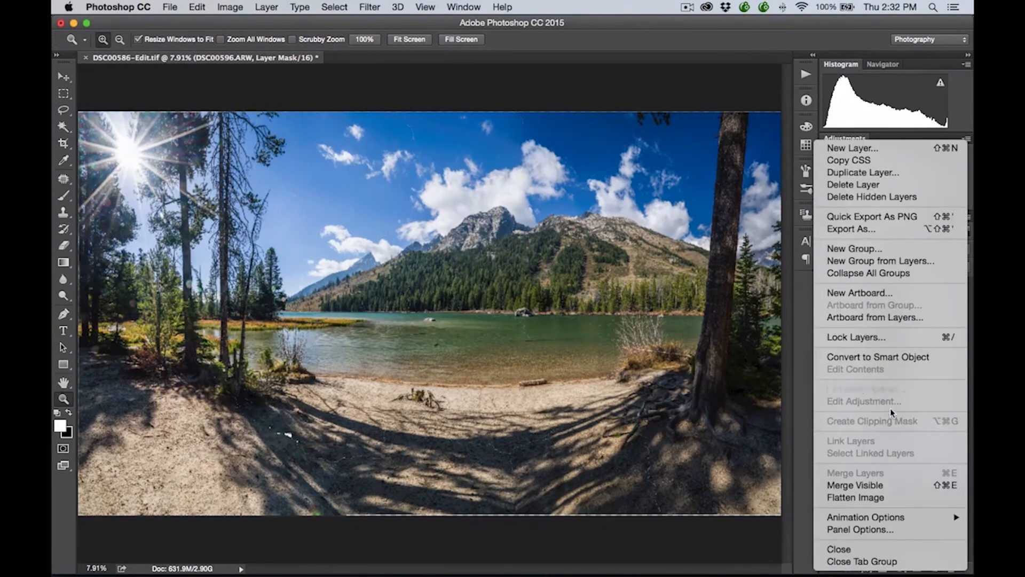
left_click(871, 498)
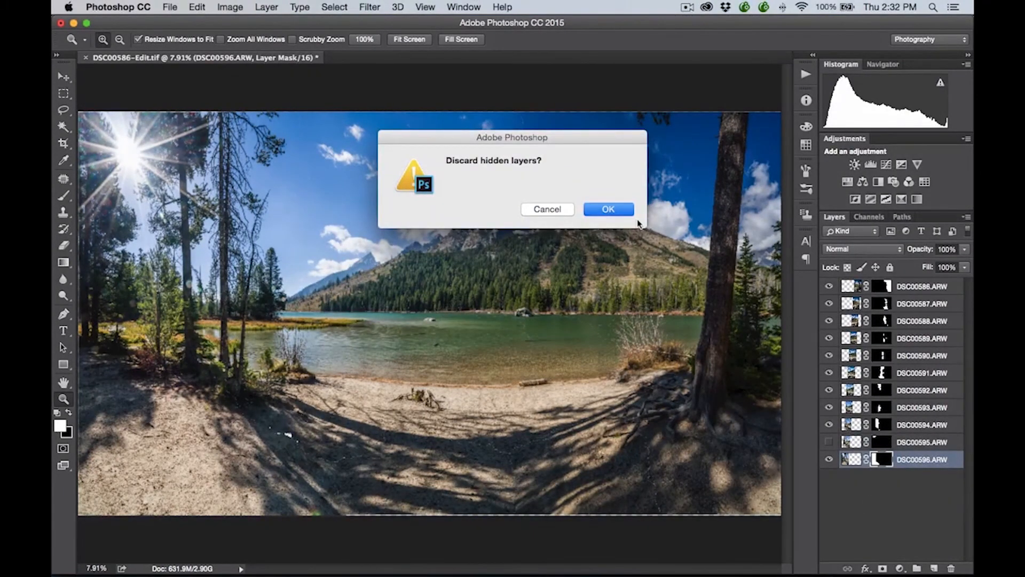
left_click(618, 210)
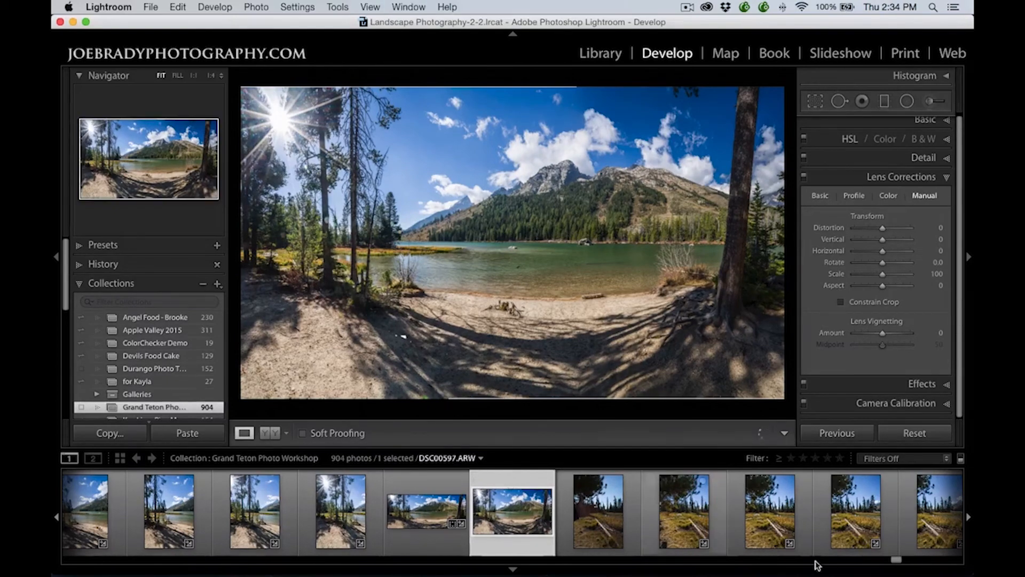
- In Lightroom, compare the two saved Photoshop panoramas and remove the duplicate DSC00586-Edit.tif from the collection
mouse_move(896, 559)
left_mouse_down()
mouse_move(972, 568)
mouse_move(911, 561)
left_mouse_up()
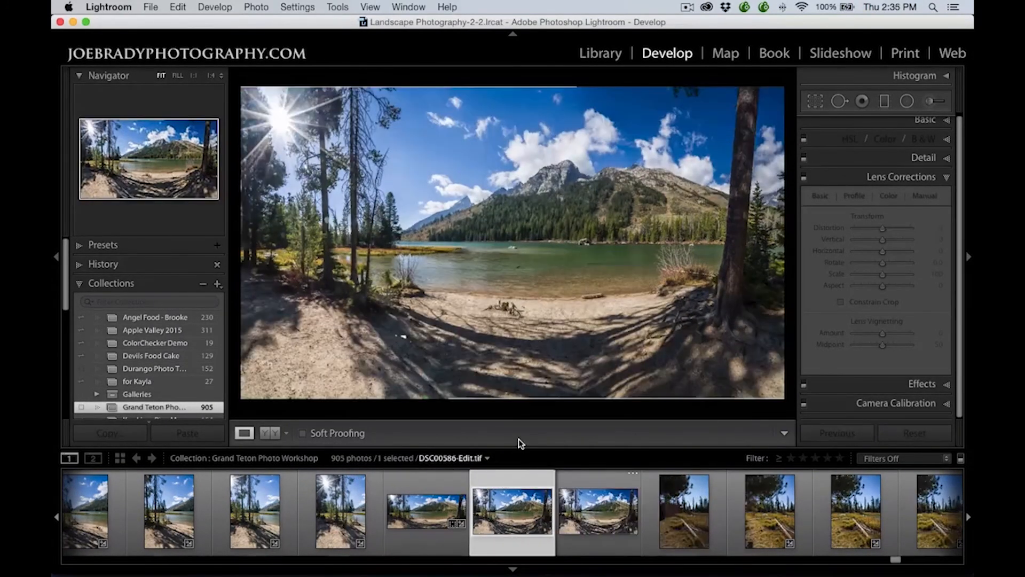
key("Right")
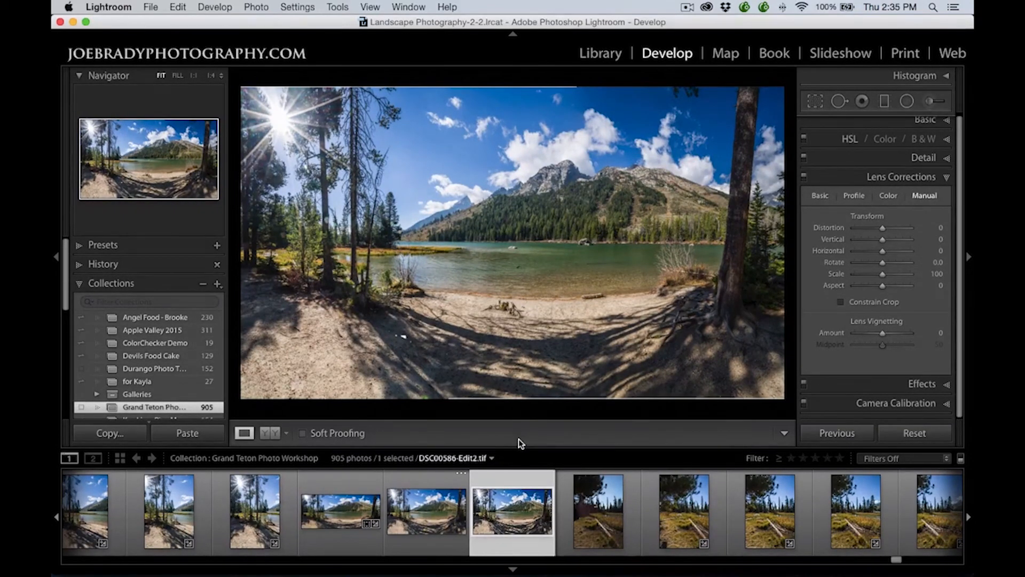
left_click(427, 482)
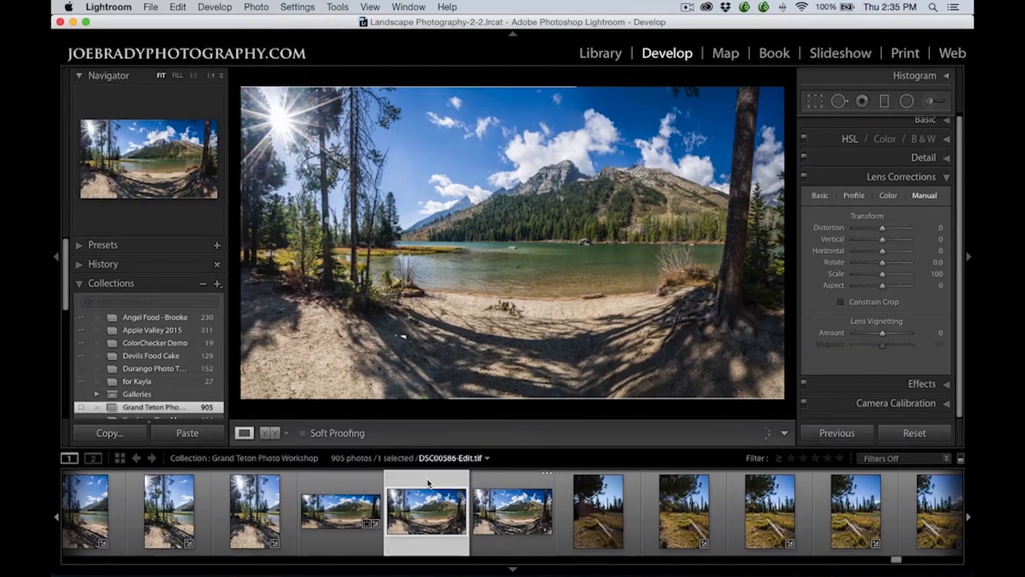
key("Delete")
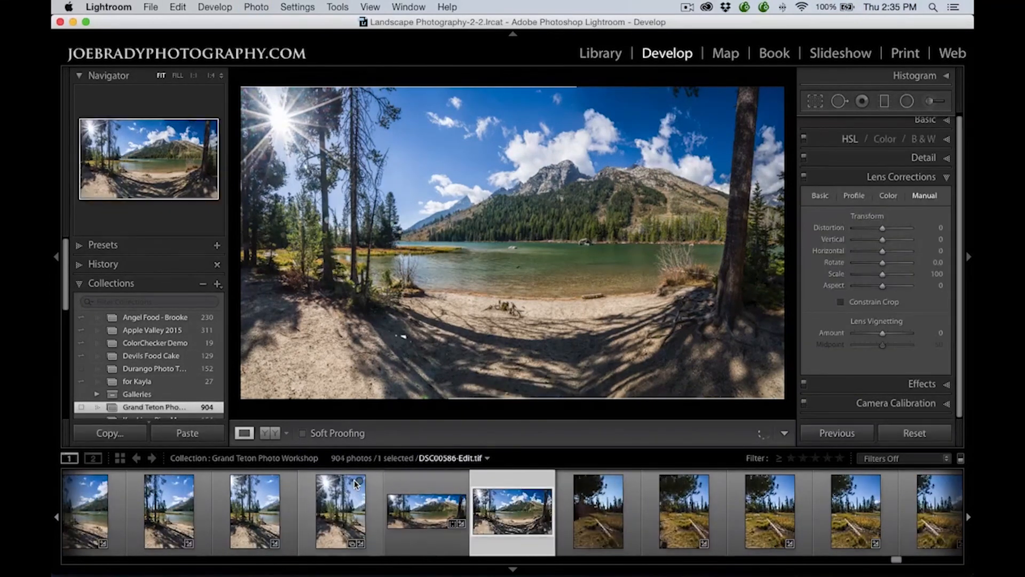